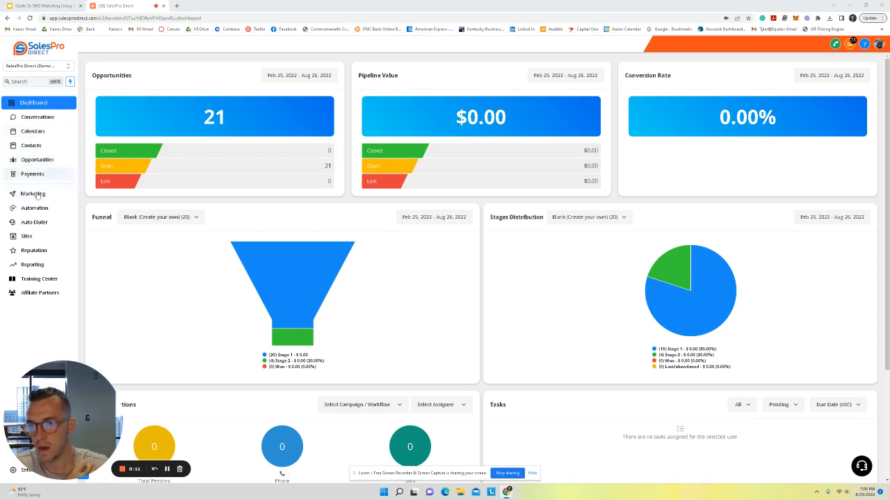
Step: Create an automation campaign named "Cold Call Test" without assigning it to a folder
left_click(35, 209)
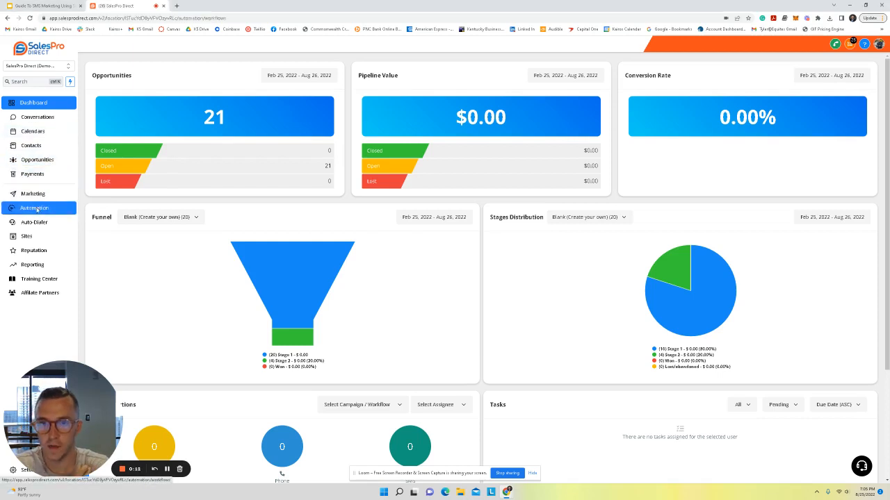
left_click(177, 61)
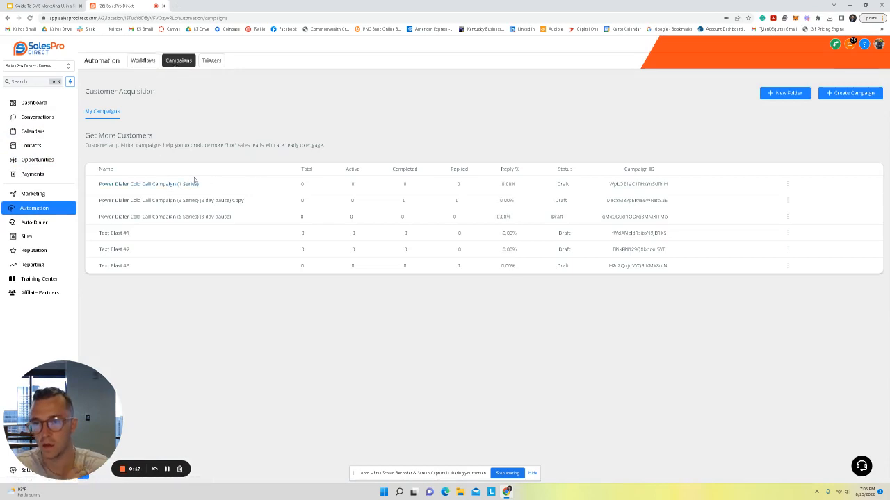
left_click(166, 185)
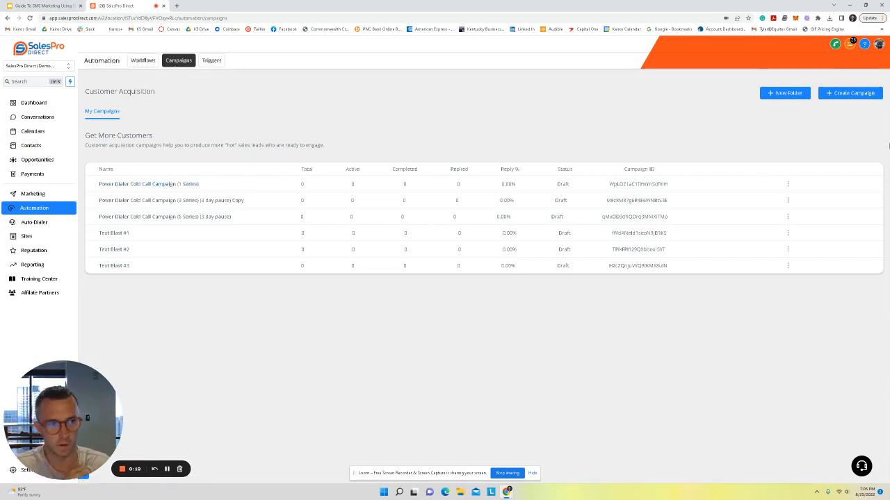
left_click(835, 95)
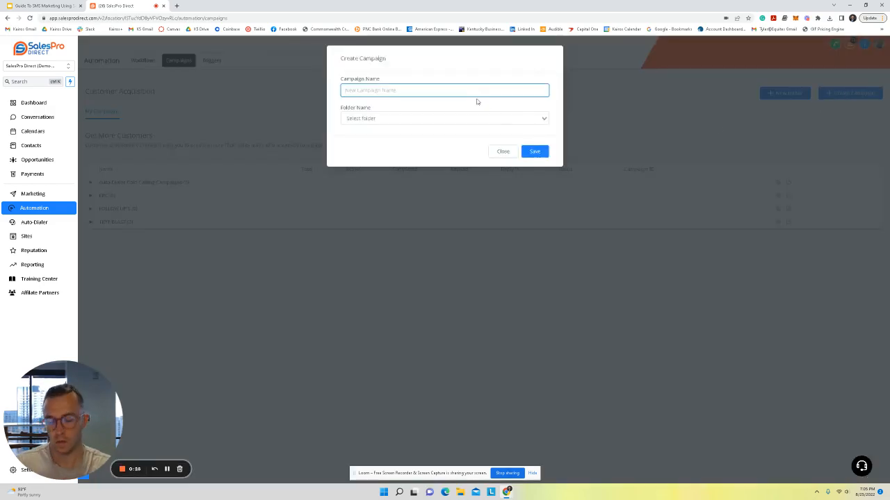
type("Cold Call Test")
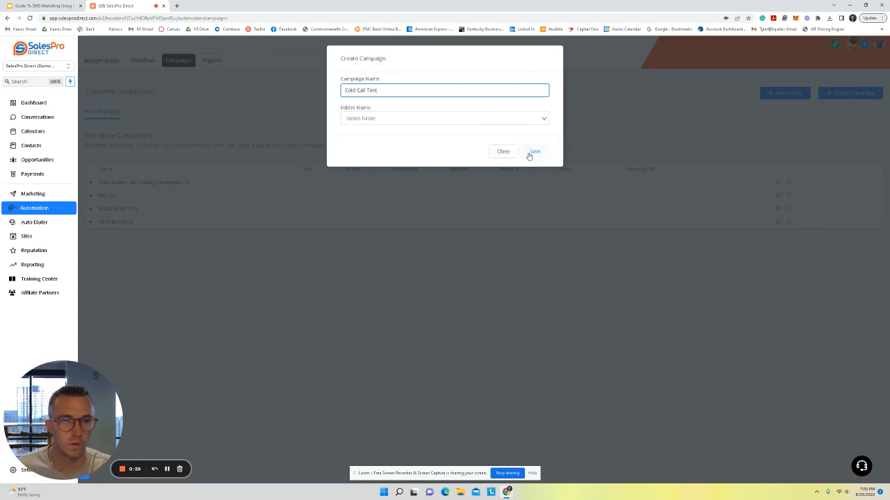
left_click(532, 151)
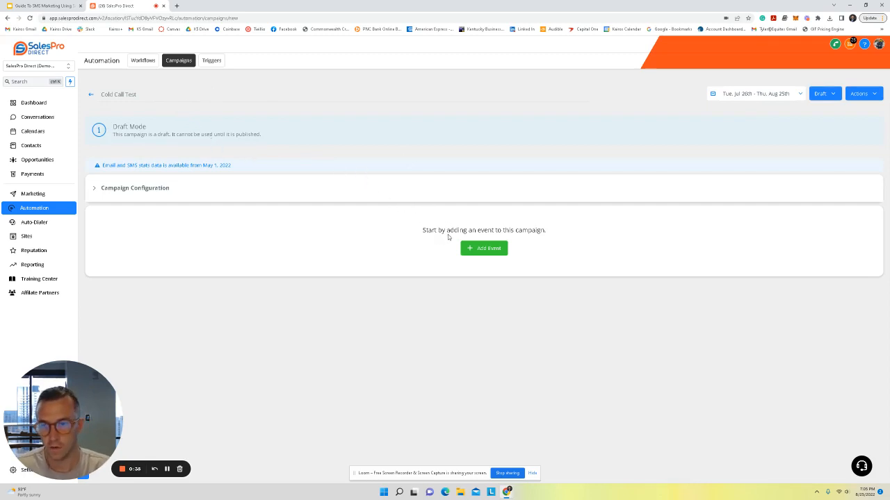
Step: Add a manual call event to the campaign, followed by a voicemail event saved without an audio file
left_click(498, 251)
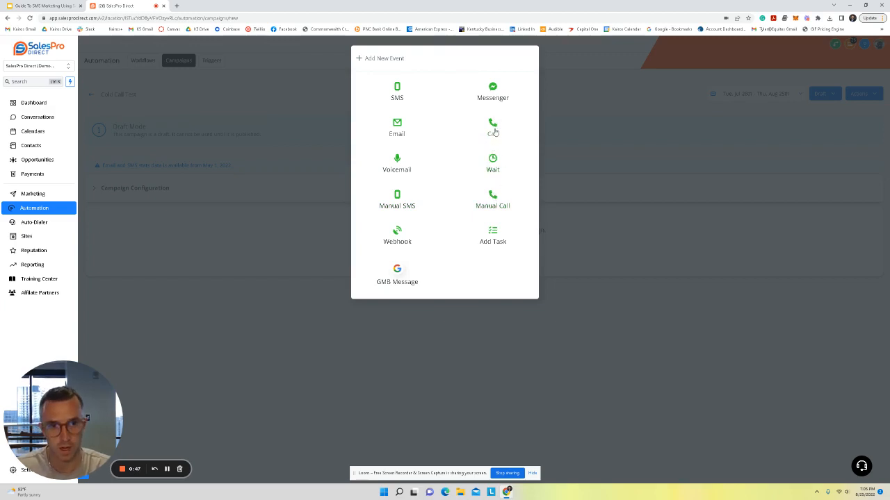
left_click(493, 201)
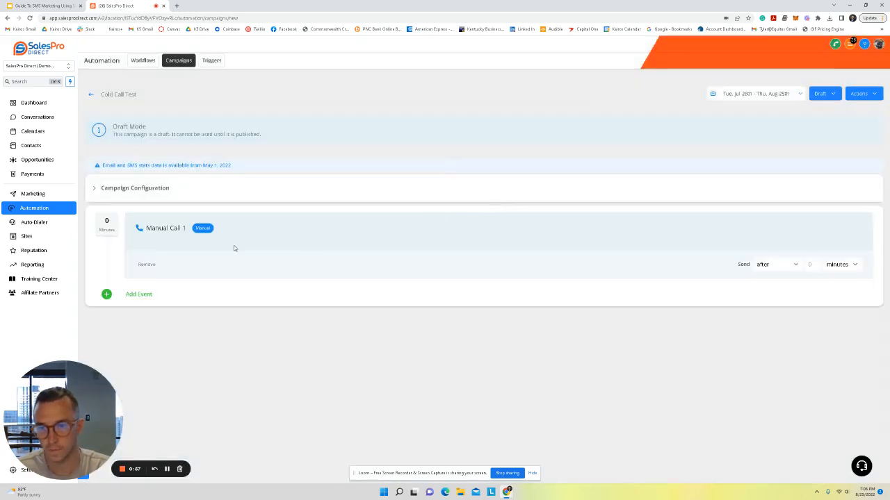
left_click(146, 299)
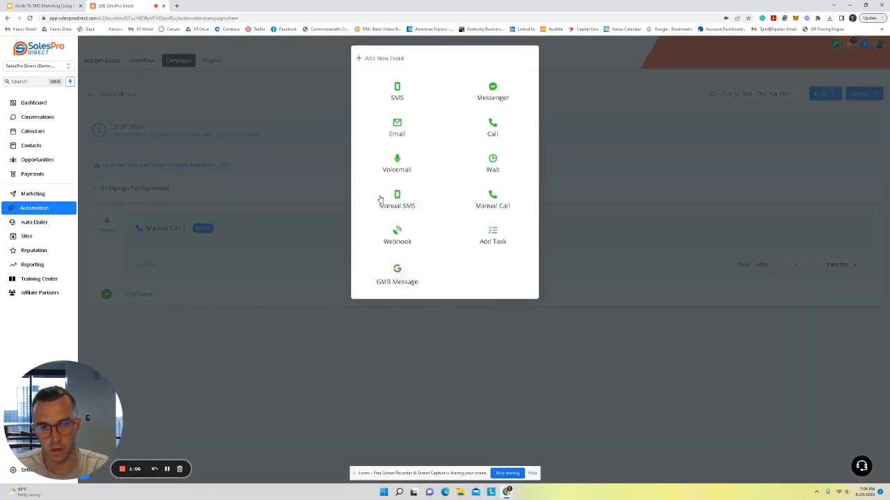
left_click(404, 167)
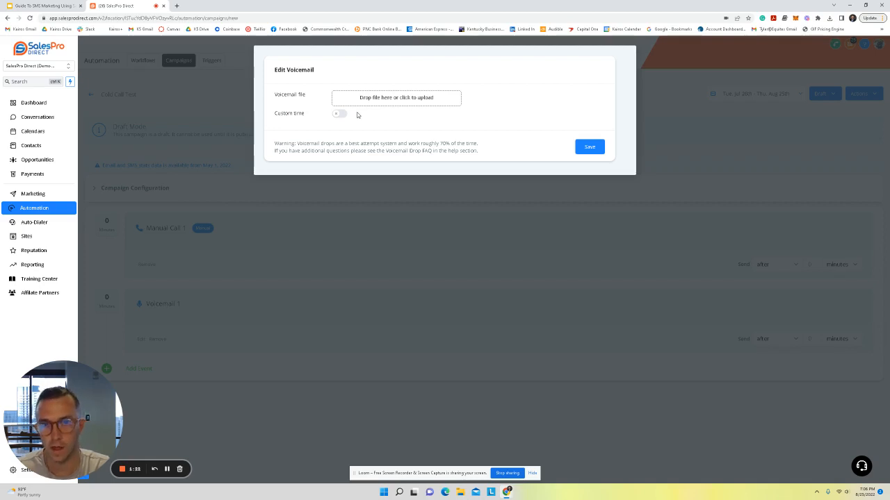
left_click(595, 147)
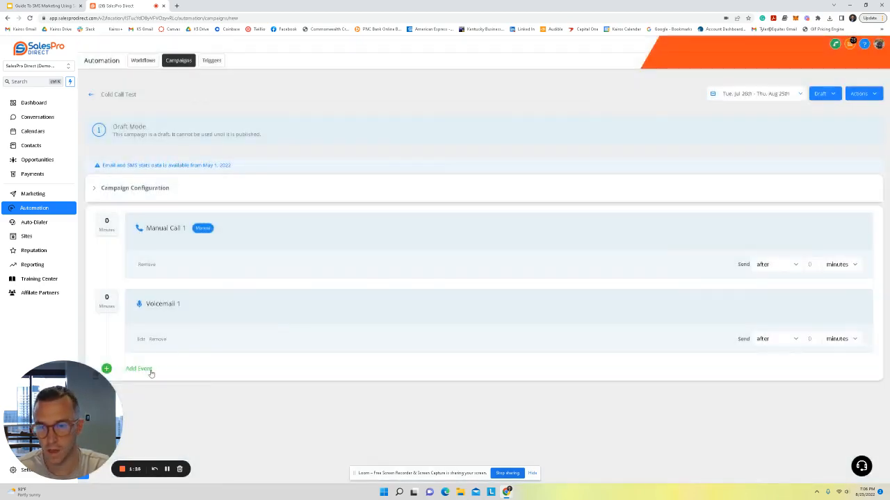
Step: Add an SMS event and start its message with "Hey", the contact first name custom value and a comma
left_click(323, 214)
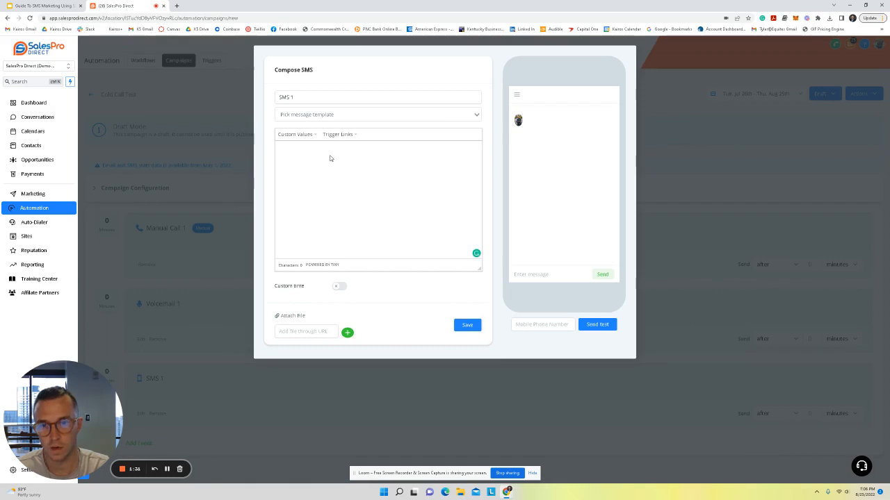
type("Hey")
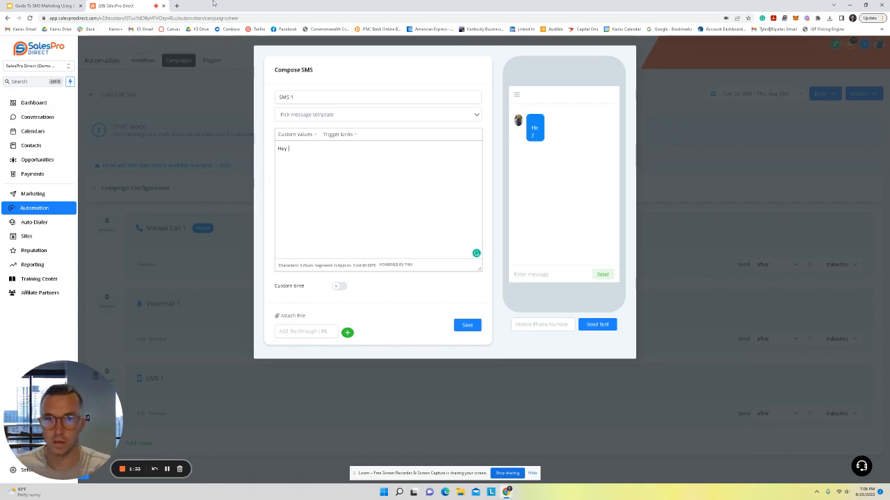
left_click(295, 134)
mouse_move(301, 148)
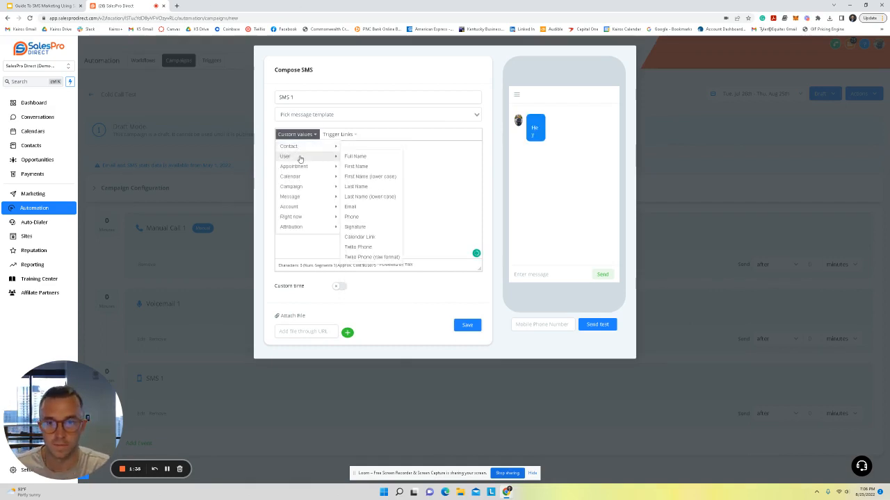
left_click(355, 156)
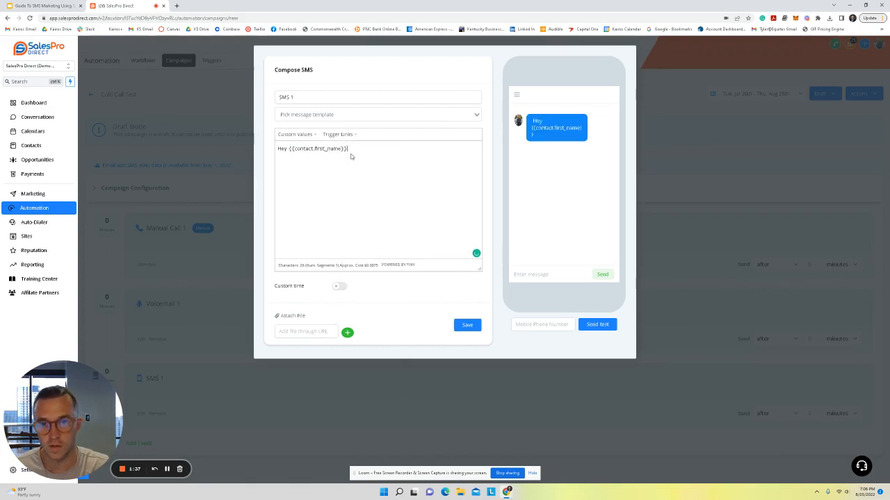
type(", ")
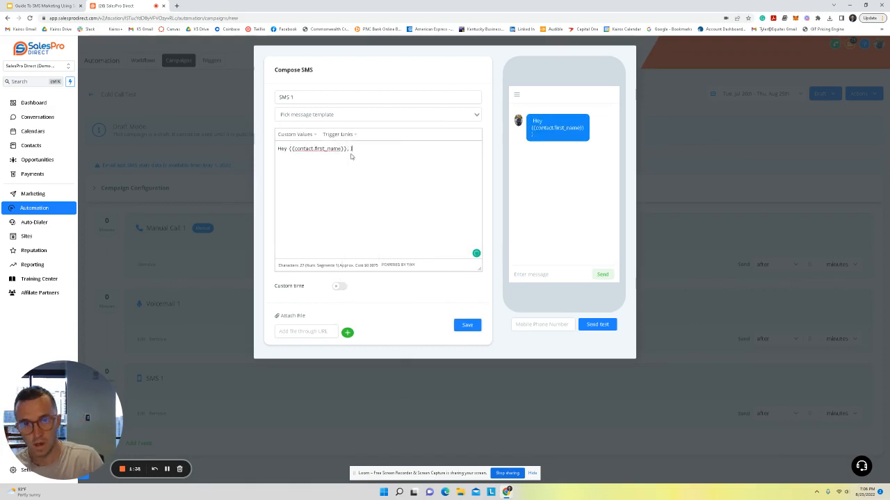
Step: Complete the SMS with "I was just calling about abc. Give me a callback", fixing the flagged spelling, and save it
type("I wa just c")
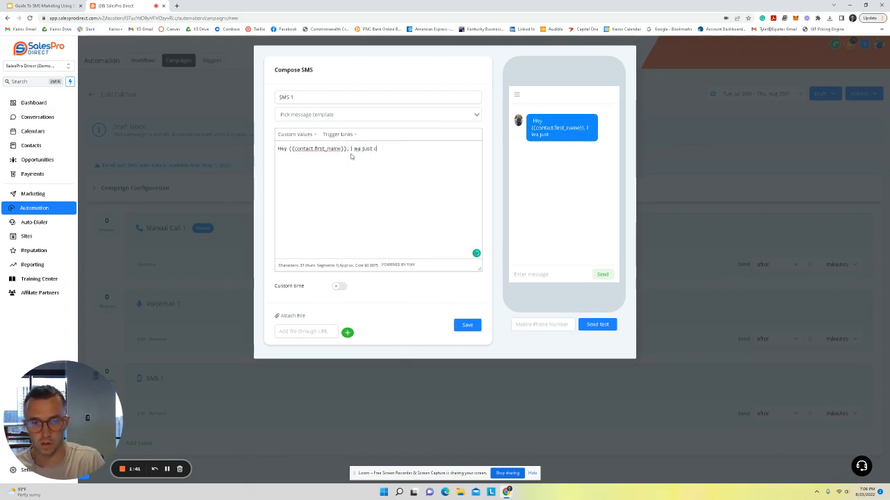
type("allin")
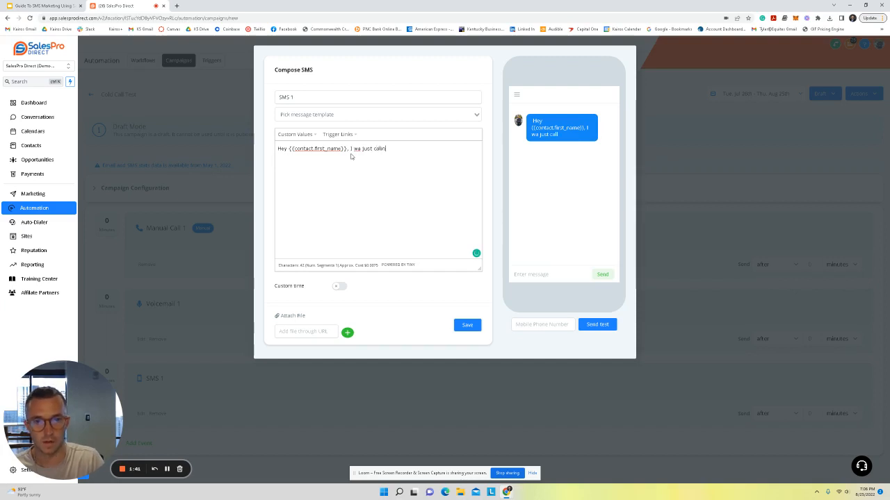
type("g about ")
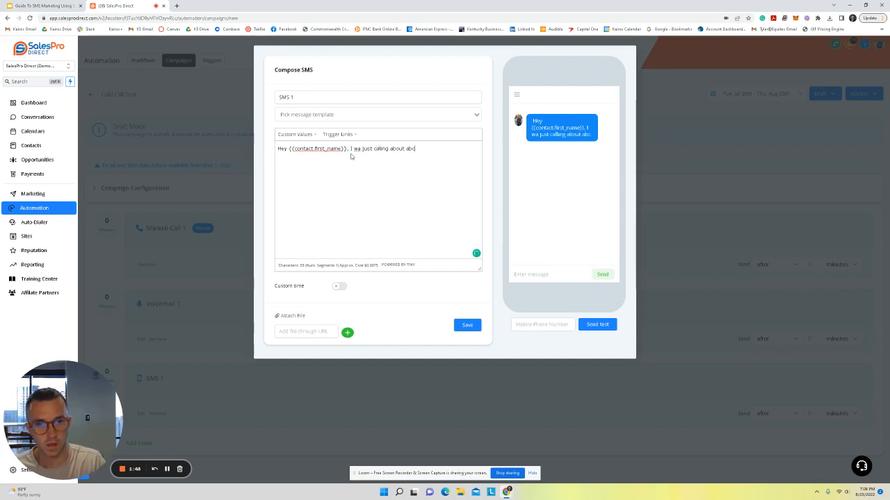
type("abc. G")
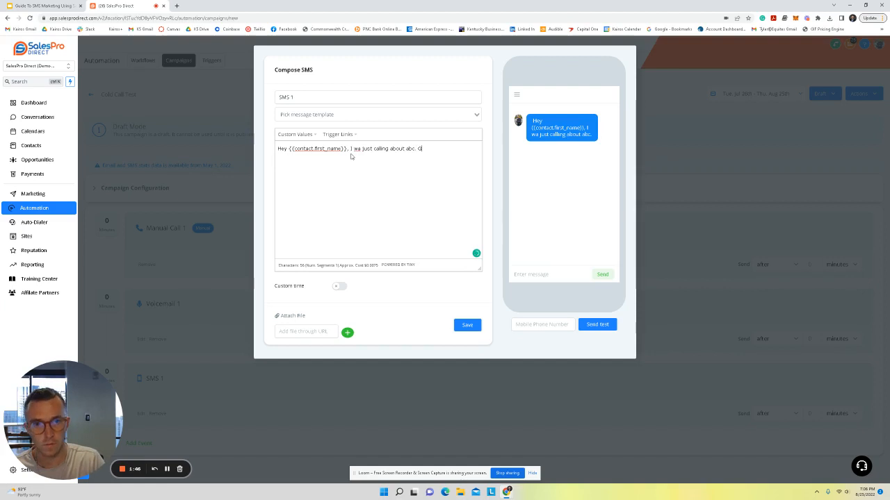
type("ive me")
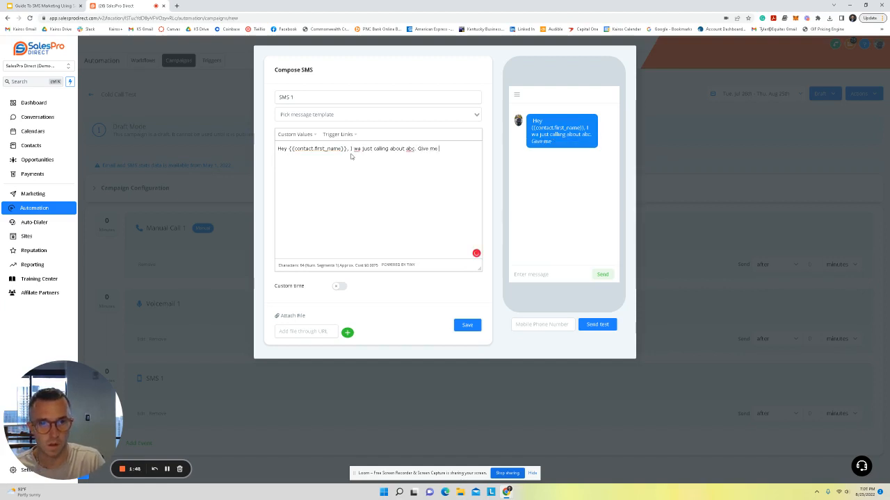
type(" a call back")
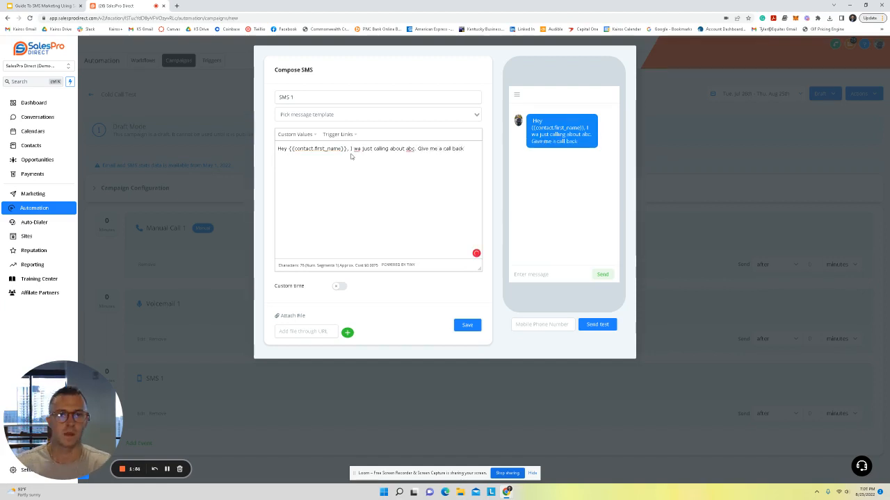
left_click(356, 149)
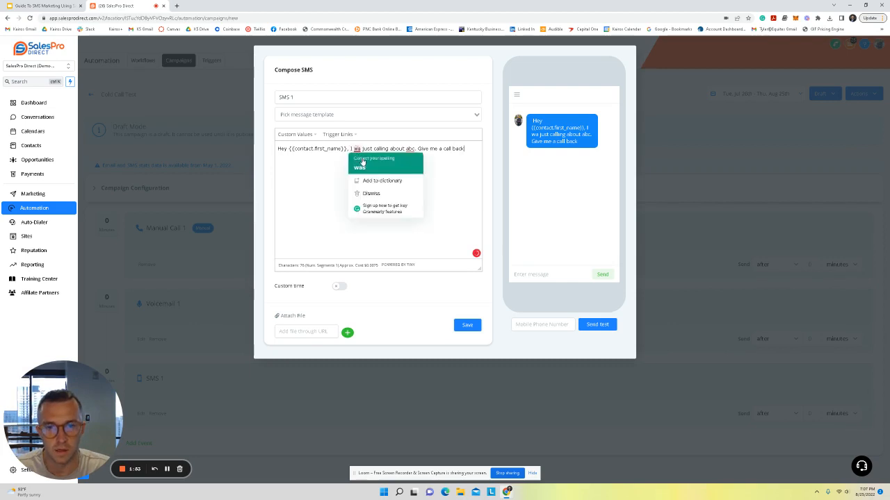
left_click(360, 168)
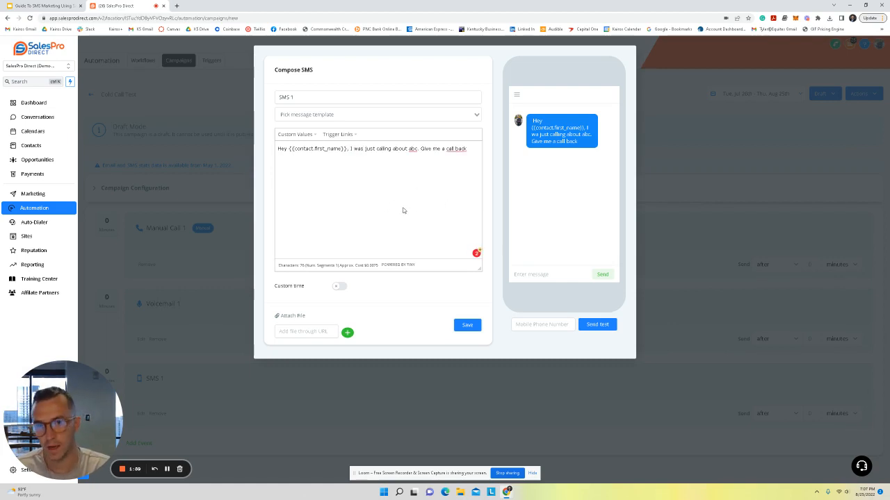
mouse_move(462, 151)
left_click(461, 170)
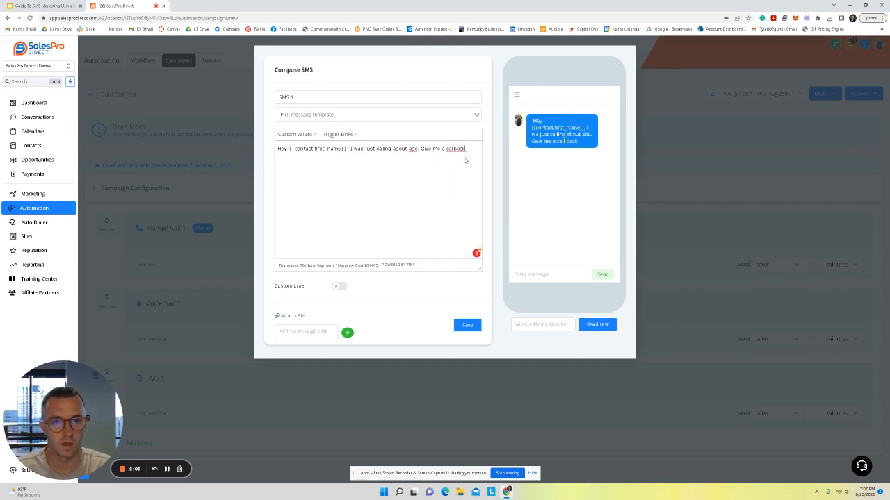
left_click(465, 324)
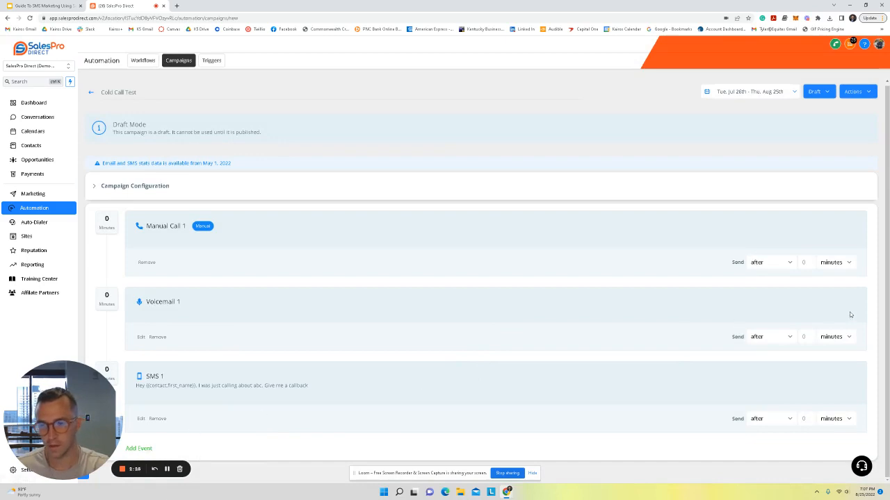
Step: Set the voicemail to send after 1 minute and the SMS after 3 minutes
left_click(806, 338)
type("1")
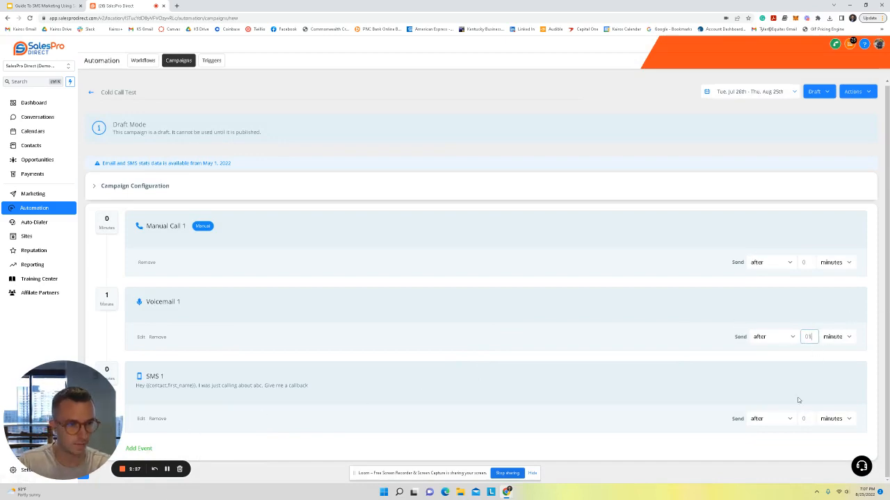
left_click(804, 419)
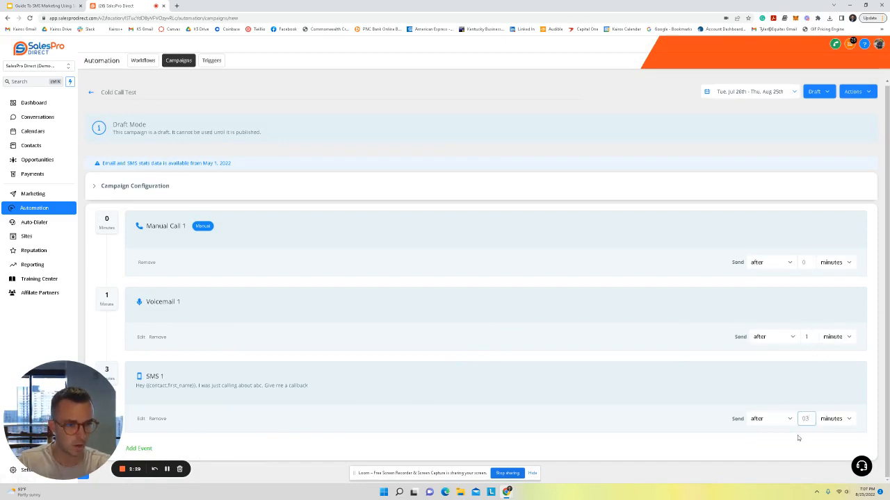
left_click(798, 438)
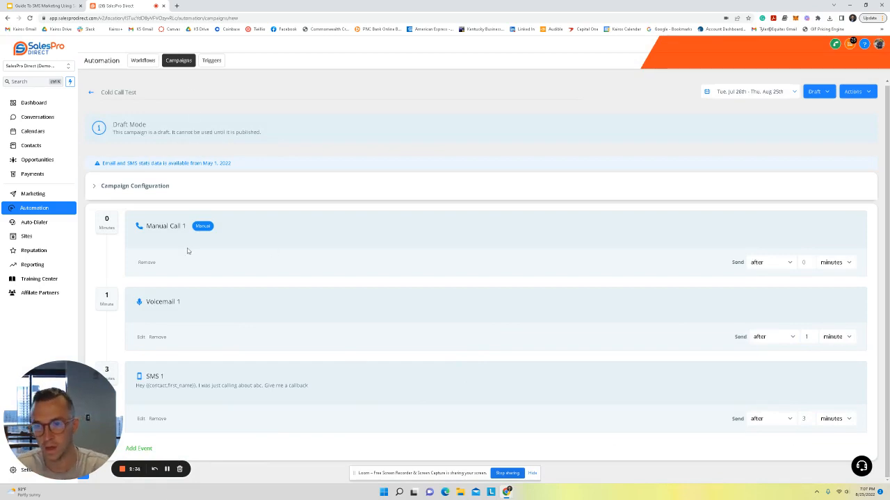
Step: Review the campaign configuration options and close them without making changes
left_click(118, 186)
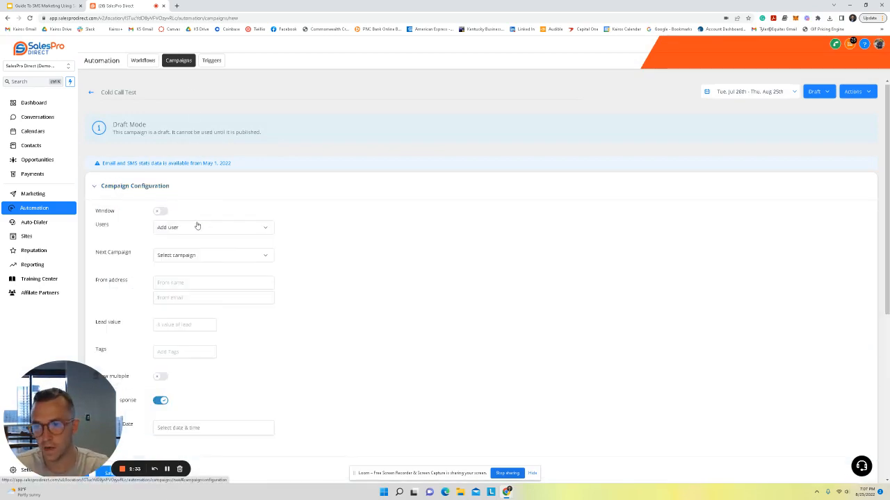
scroll(171, 227, "down", 1)
scroll(209, 226, "down", 2)
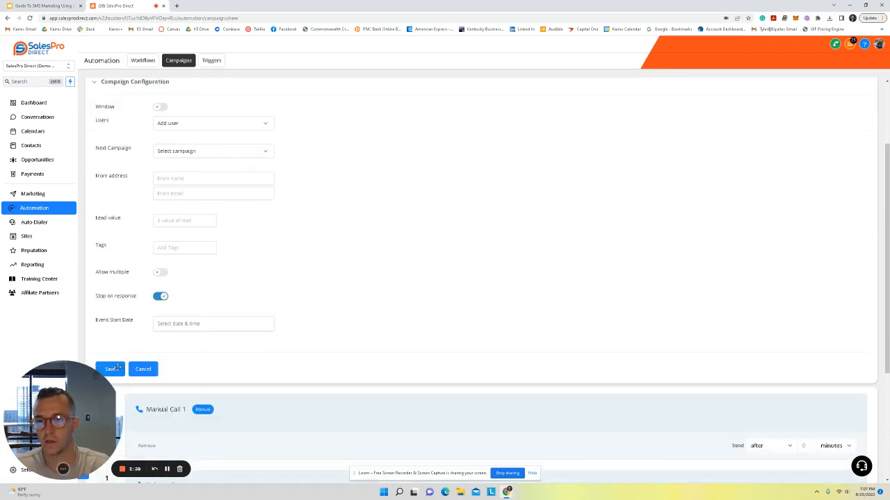
left_click(143, 369)
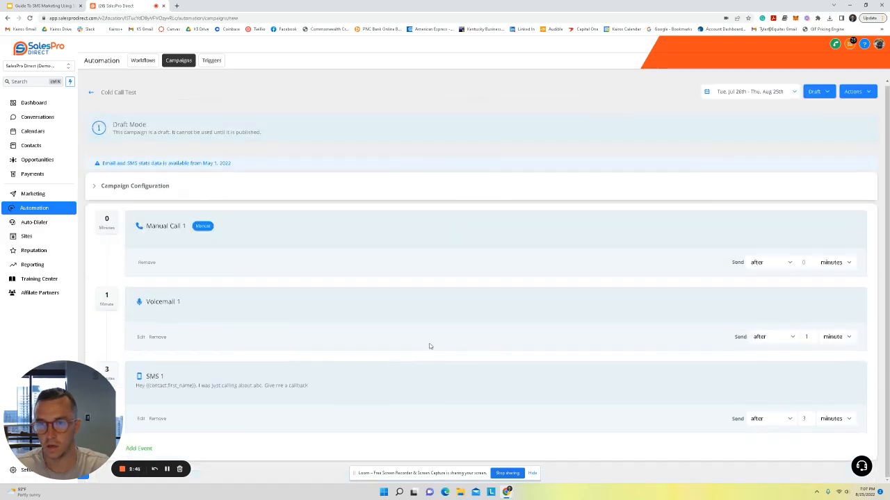
Step: Change the Cold Call Test campaign from draft to published and open the contacts list
left_click(821, 90)
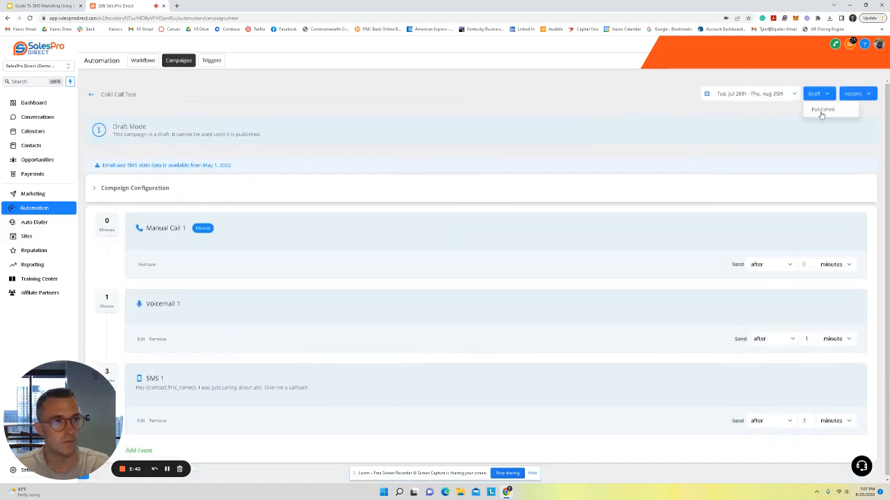
left_click(816, 113)
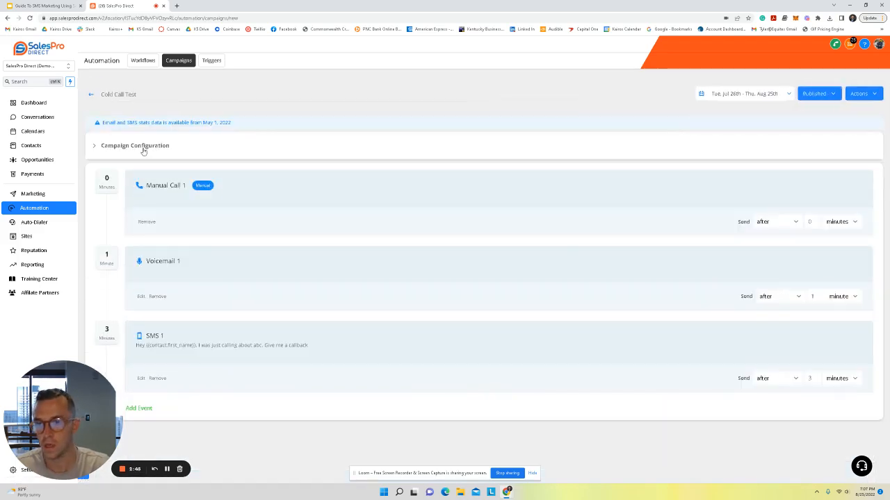
left_click(39, 146)
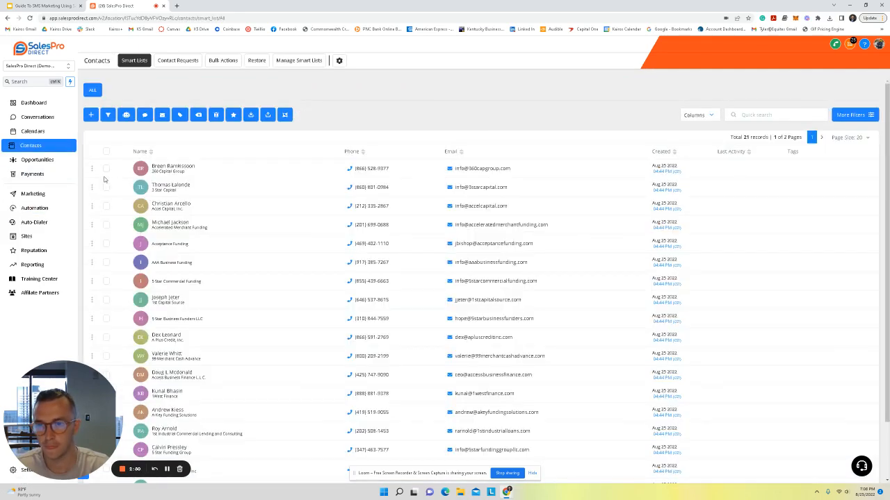
Step: Select the first four contacts and choose the Cold Call Test campaign for adding them in bulk
left_click(106, 168)
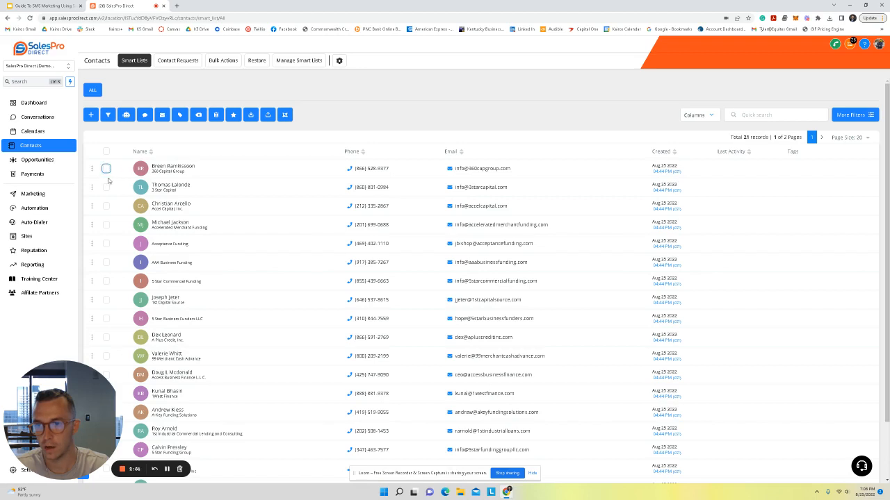
left_click(106, 187)
left_click(106, 206)
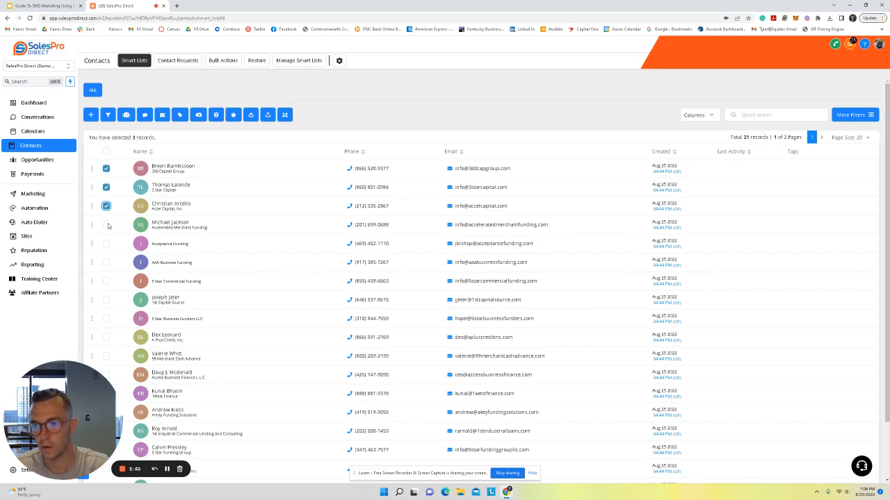
left_click(105, 224)
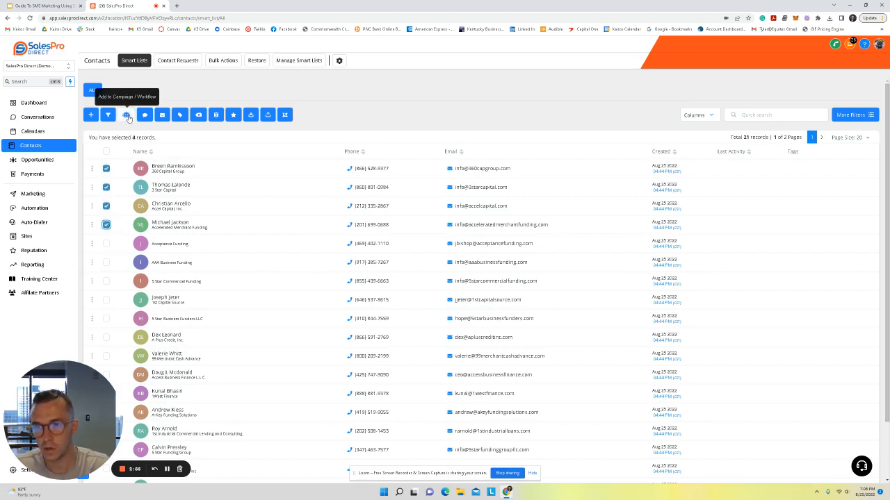
left_click(126, 115)
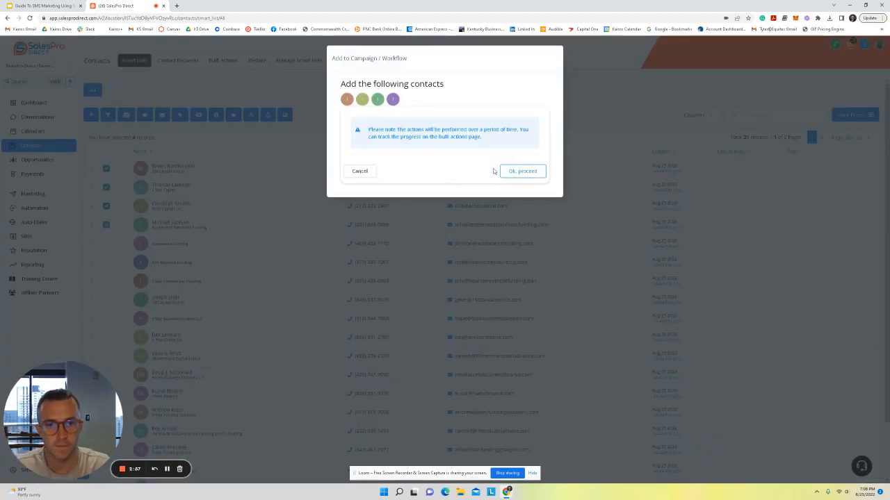
left_click(512, 172)
left_click(369, 133)
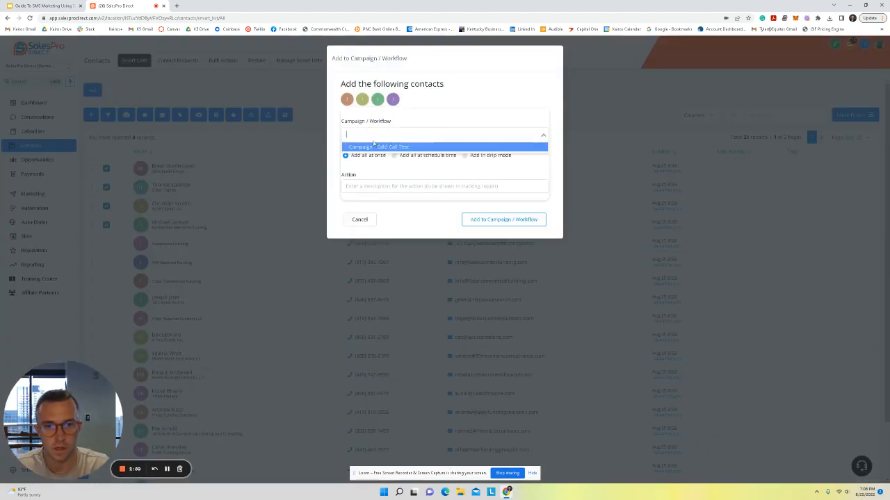
left_click(375, 146)
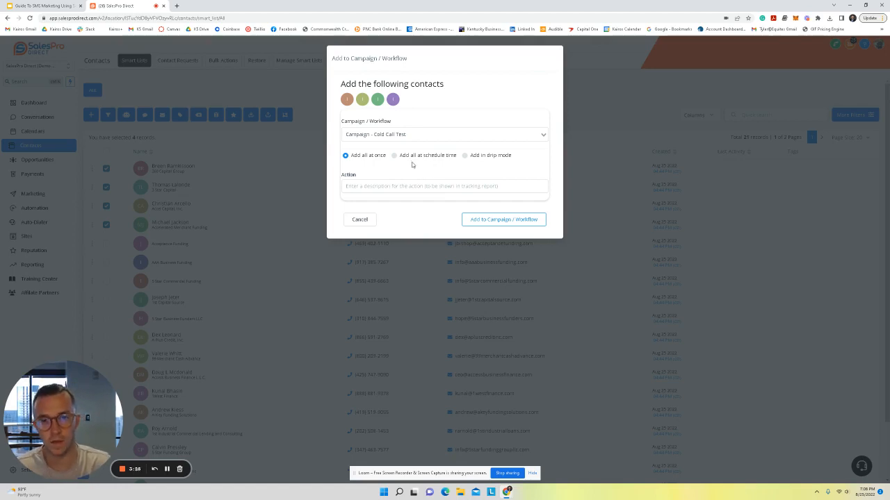
Step: Describe the bulk action as "test", add the contacts to the campaign all at once and close the dialog
left_click(473, 219)
left_click(449, 187)
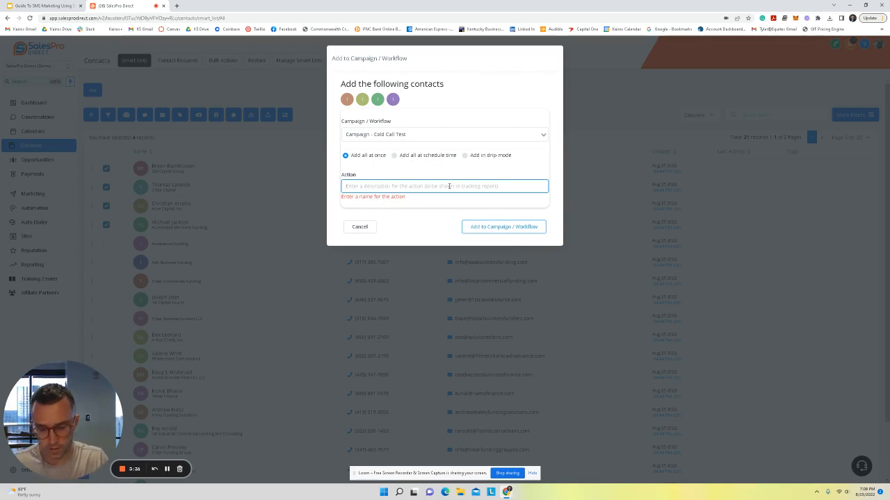
type("test")
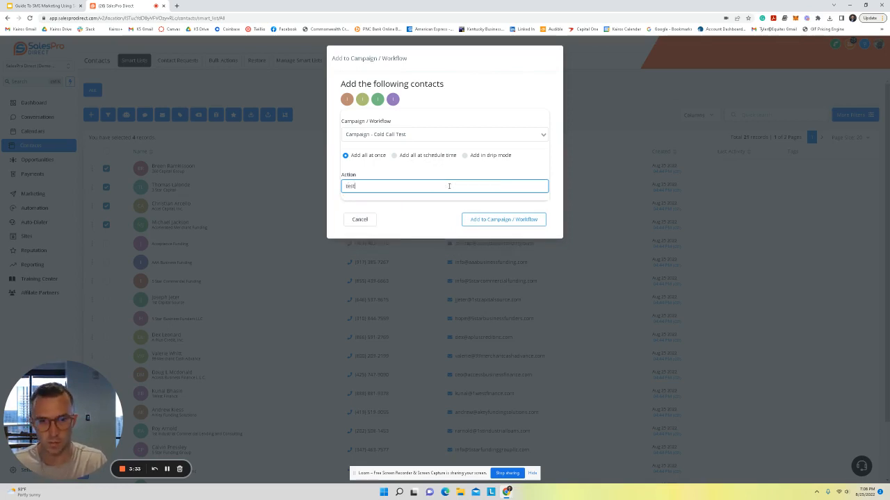
left_click(486, 217)
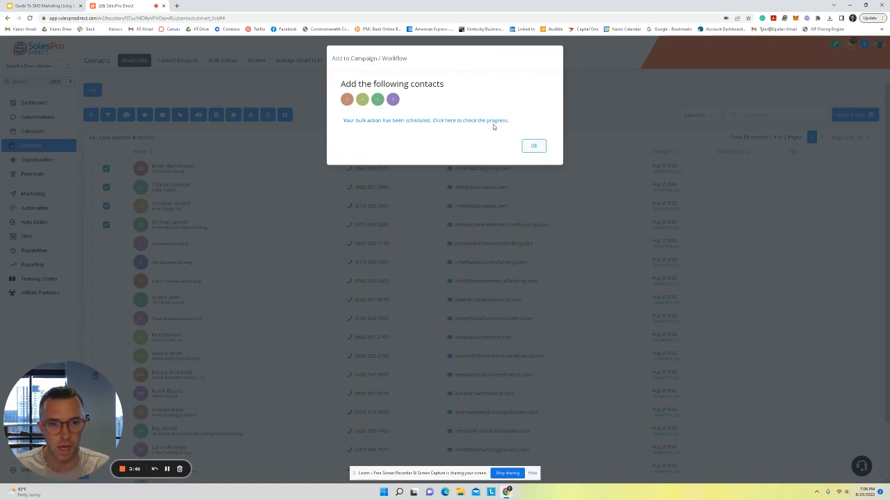
left_click(534, 146)
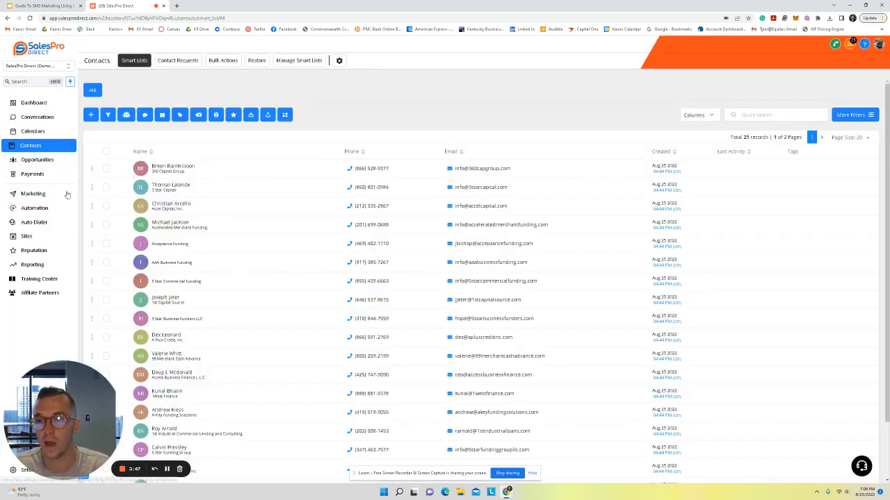
Step: Start the auto-dialer on the queued manual calls and allow the site to use the microphone
left_click(42, 222)
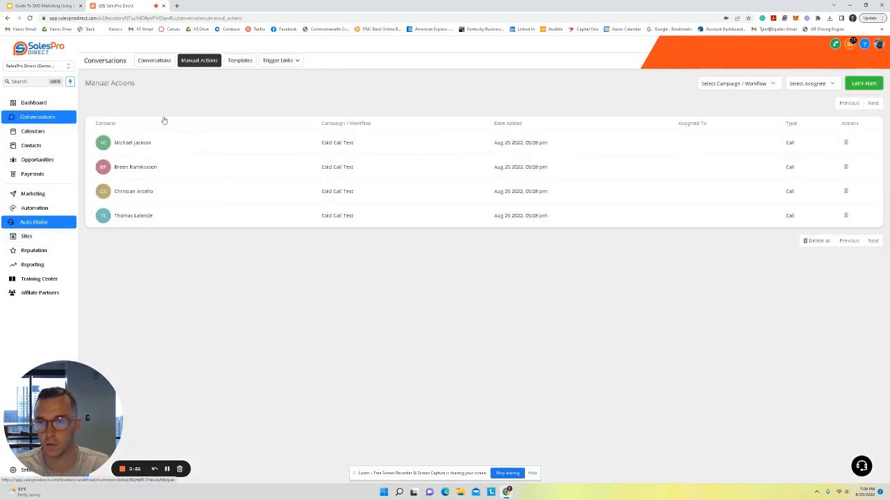
left_click(856, 87)
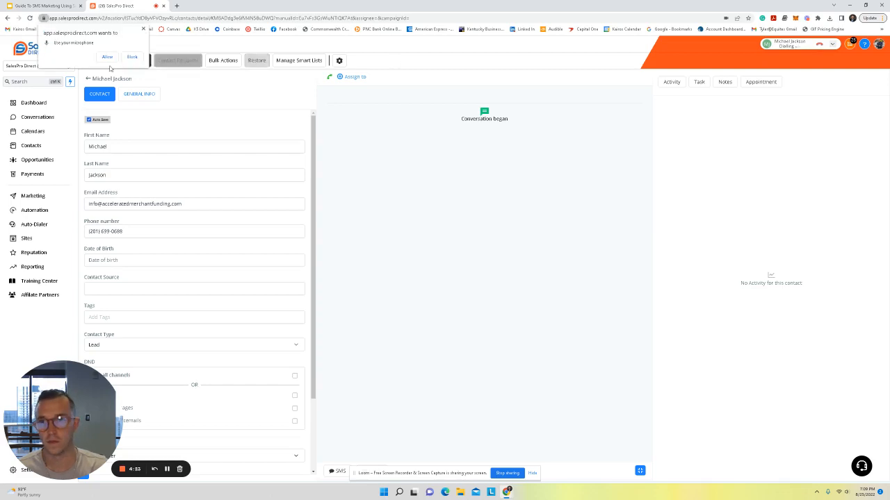
left_click(110, 58)
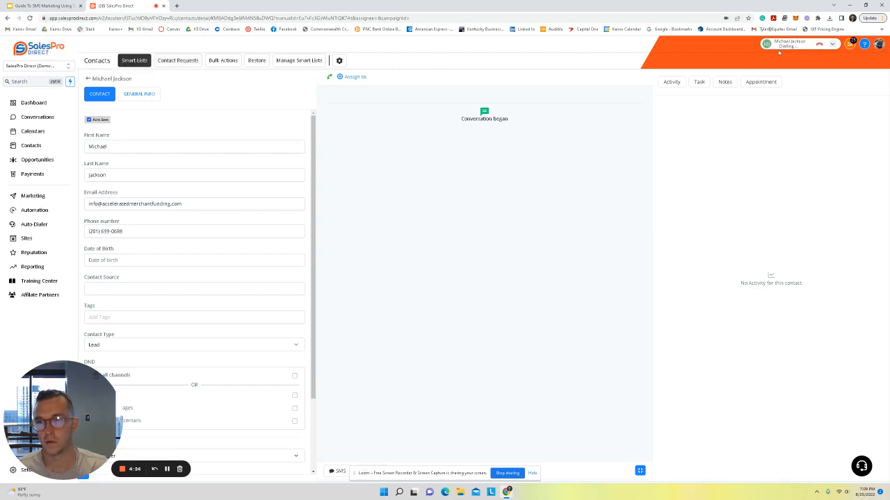
Step: End the first call, log it as Completed, and look over the contact's details and notes
left_click(819, 43)
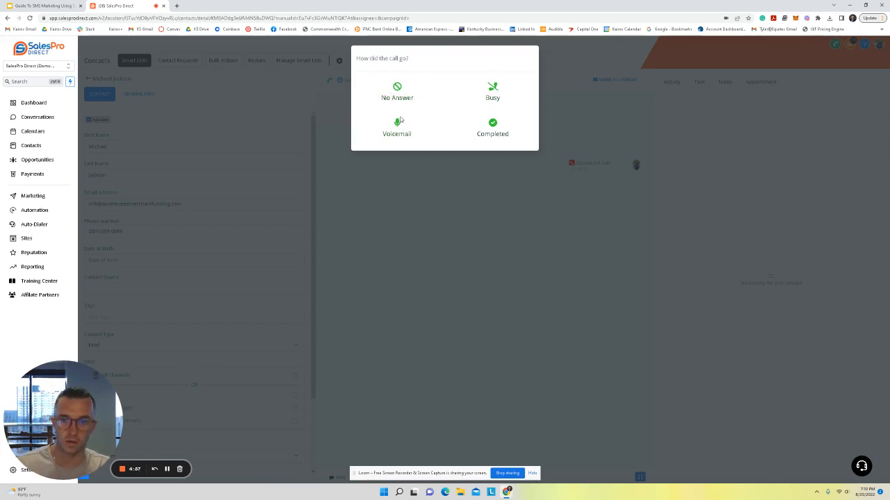
left_click(492, 130)
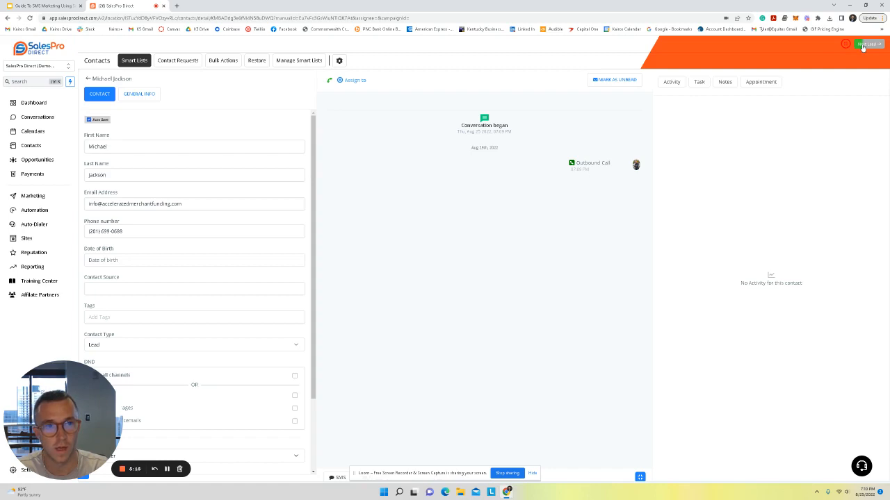
scroll(205, 300, "down", 3)
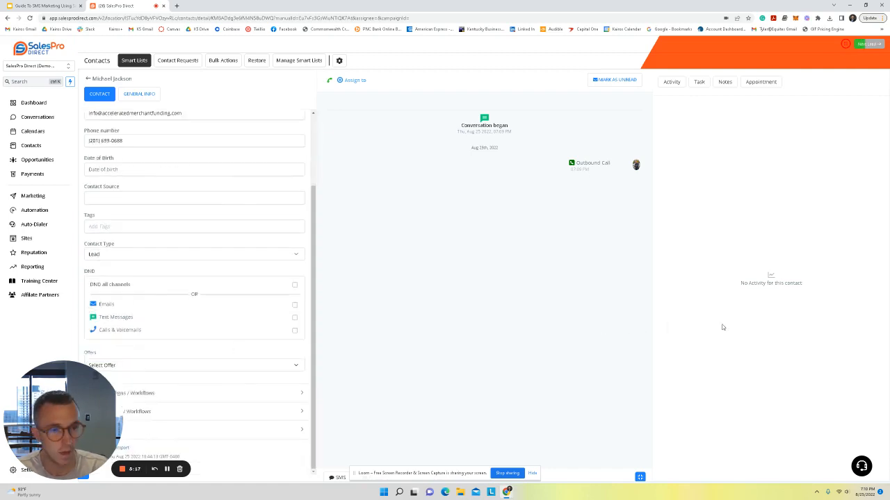
left_click(725, 83)
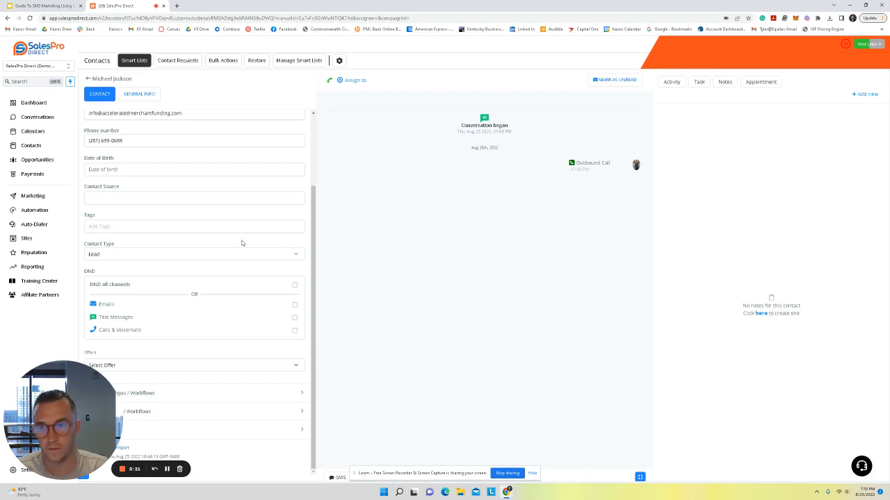
scroll(242, 243, "up", 3)
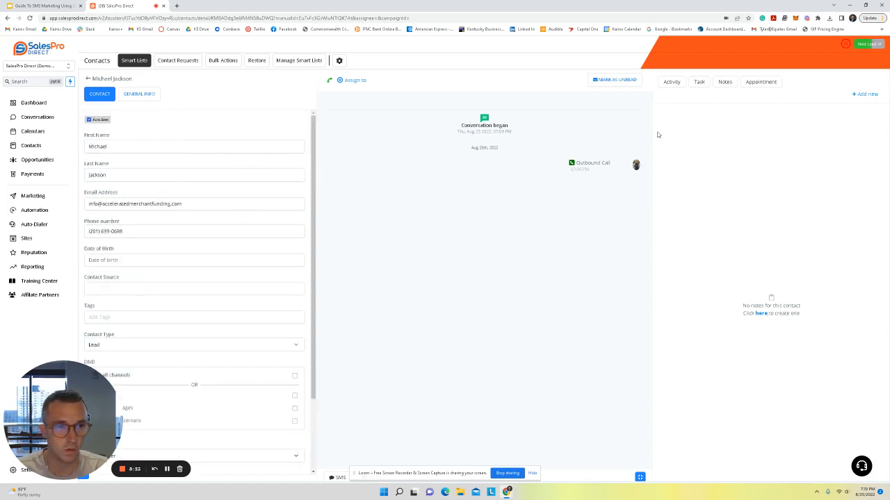
Step: Move on to the next lead, end its call and log the outcome as No Answer
left_click(862, 45)
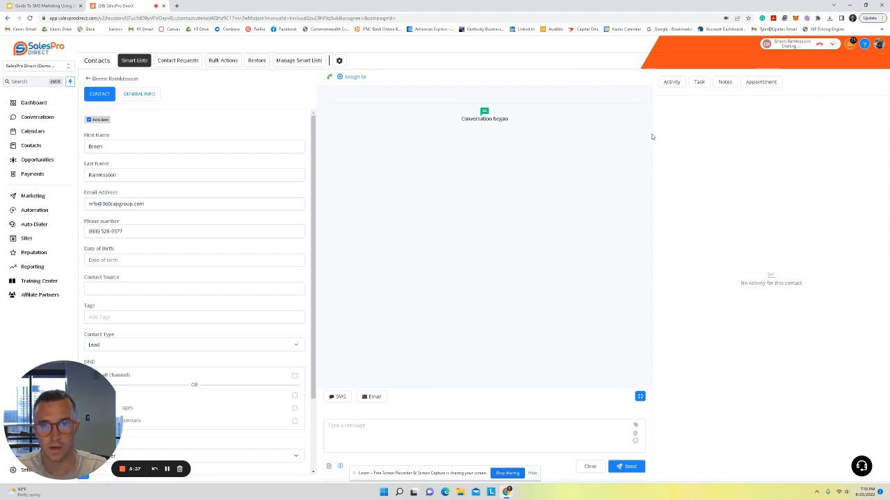
left_click(820, 46)
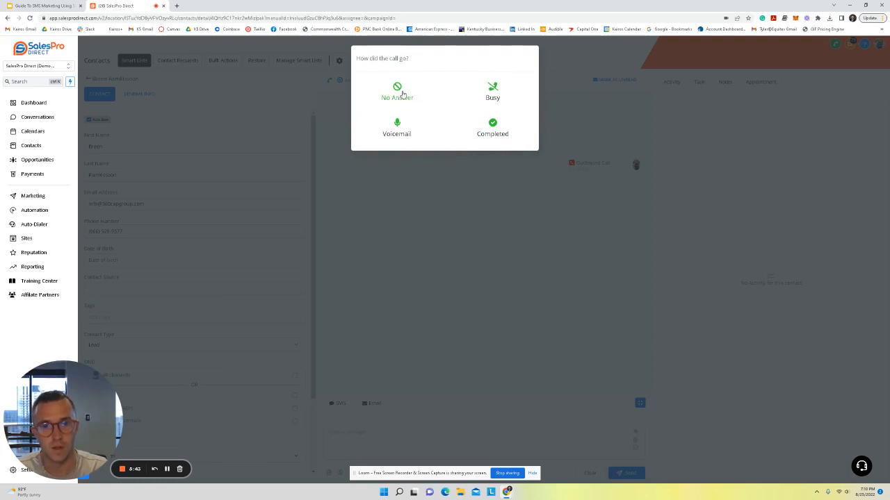
left_click(402, 93)
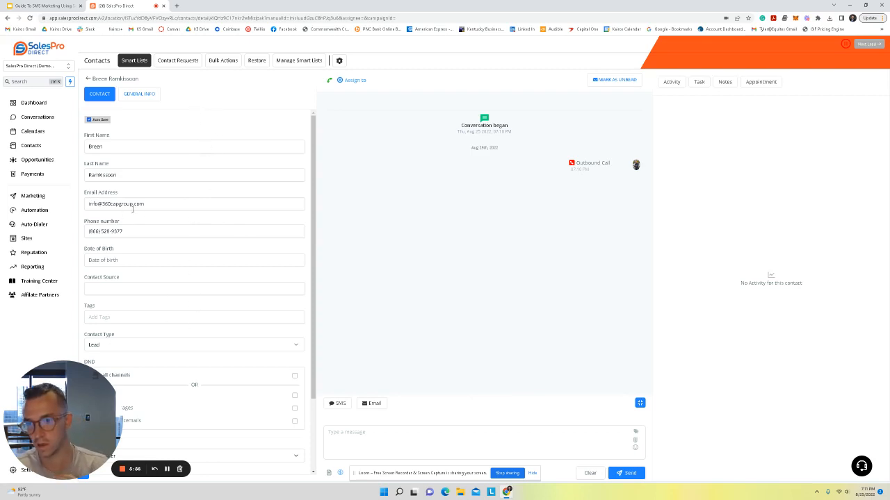
Step: Review the second lead's contact details, including the email address and do-not-disturb options
scroll(130, 257, "down", 2)
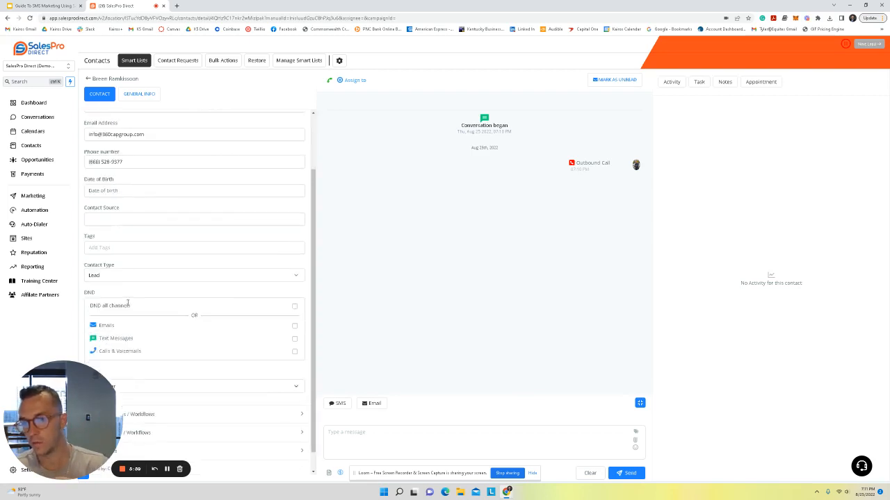
scroll(129, 303, "up", 2)
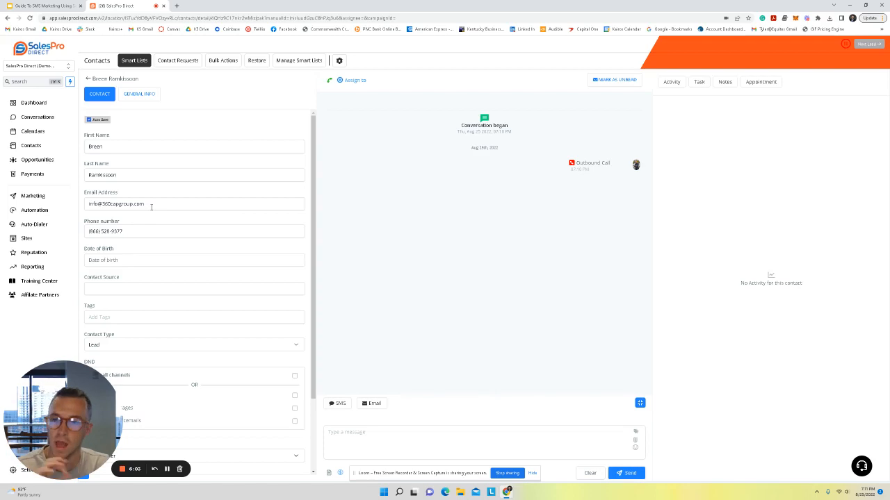
left_click_drag(152, 207, 87, 206)
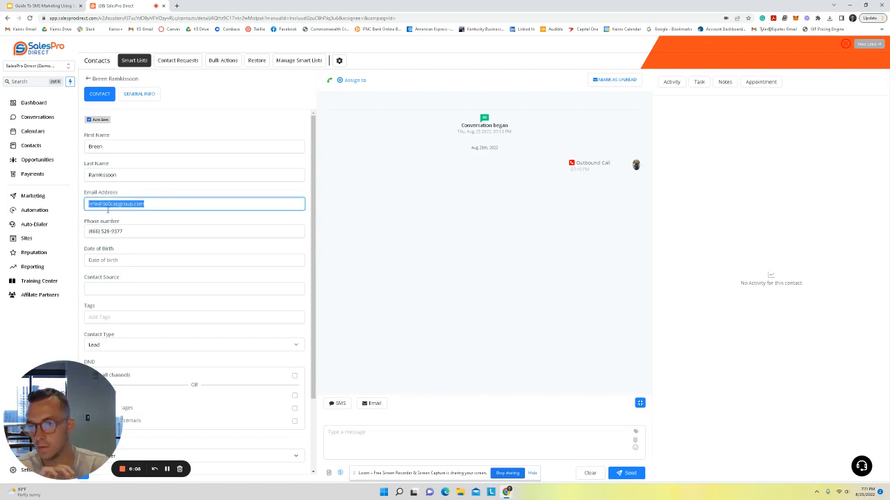
scroll(132, 229, "down", 2)
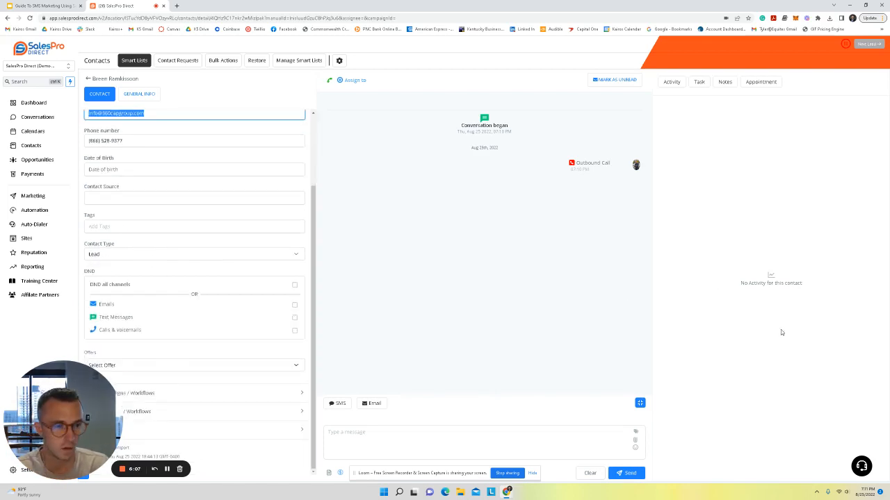
Step: Try out a new note for the contact and clear the draft text
left_click(731, 82)
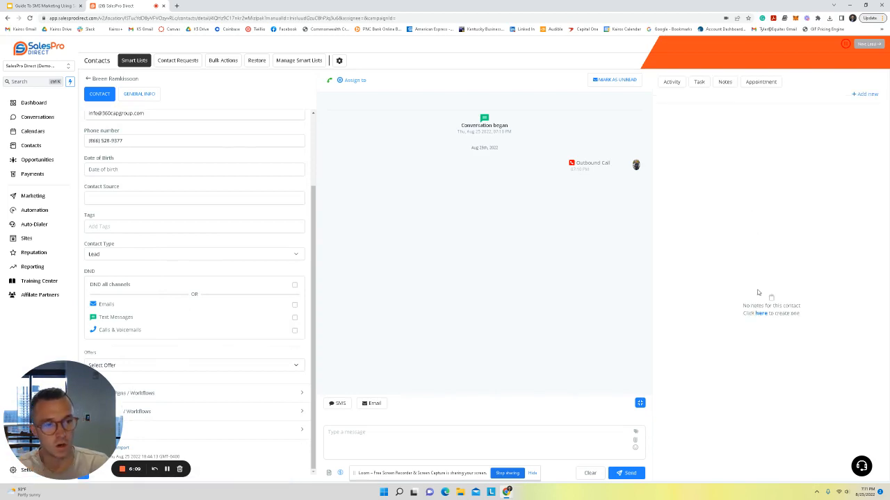
left_click(761, 314)
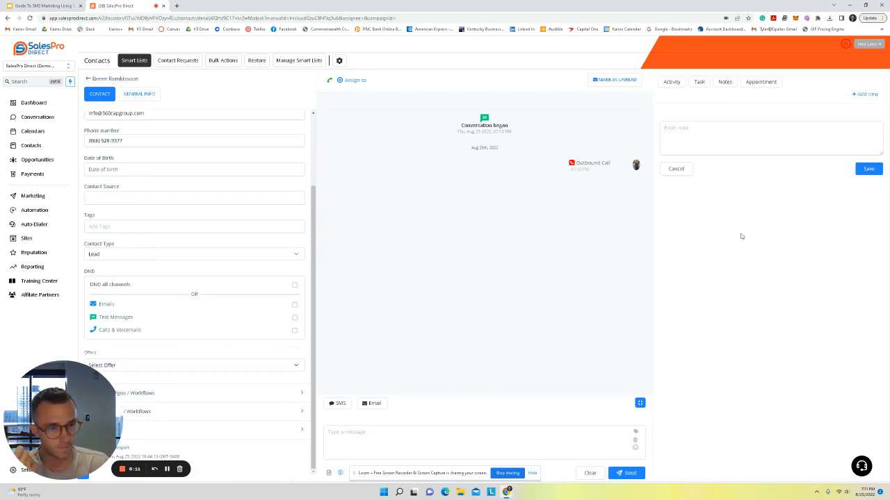
left_click(692, 143)
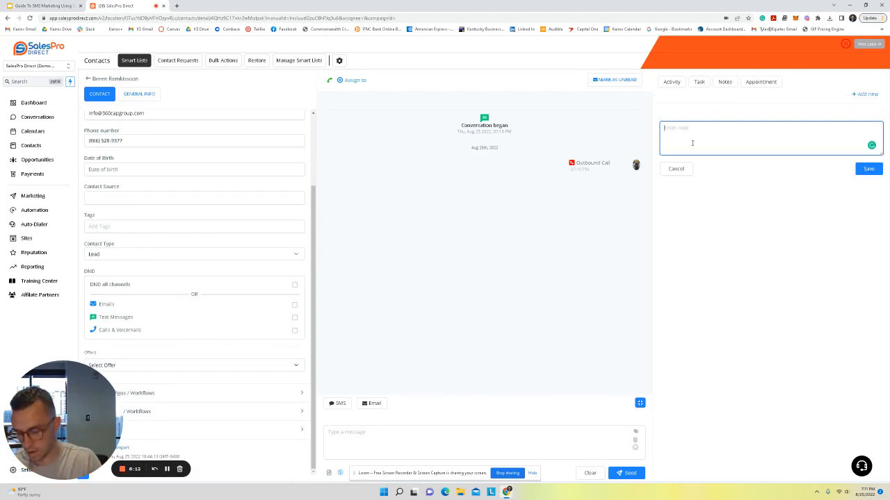
type("g")
key("BackSpace")
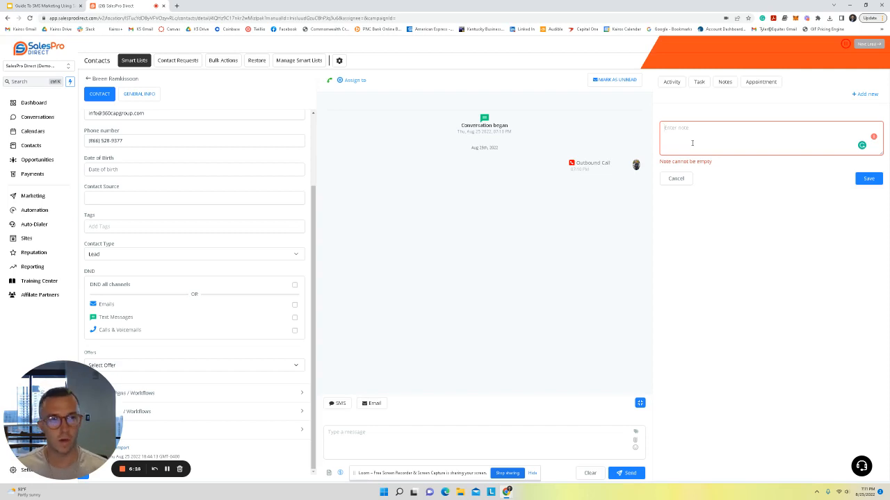
Step: Draft a new task for the contact titled "call back in two weeks" and assign it to the test user
left_click(704, 82)
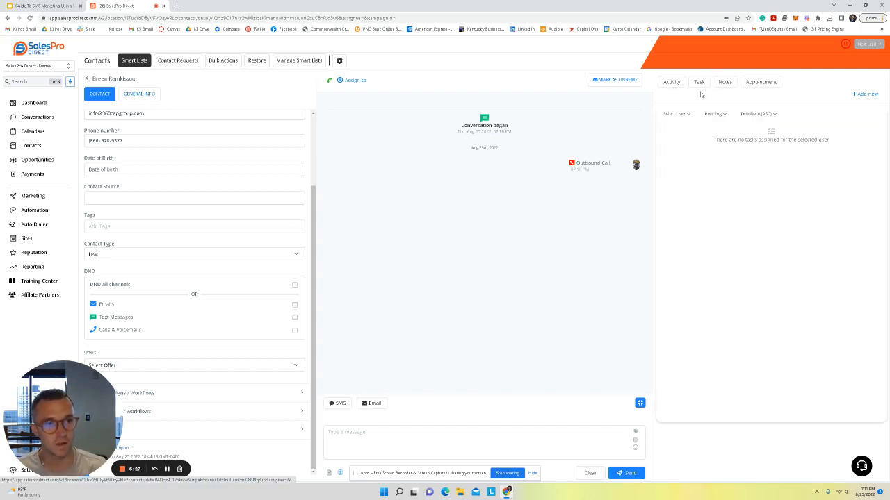
left_click(864, 94)
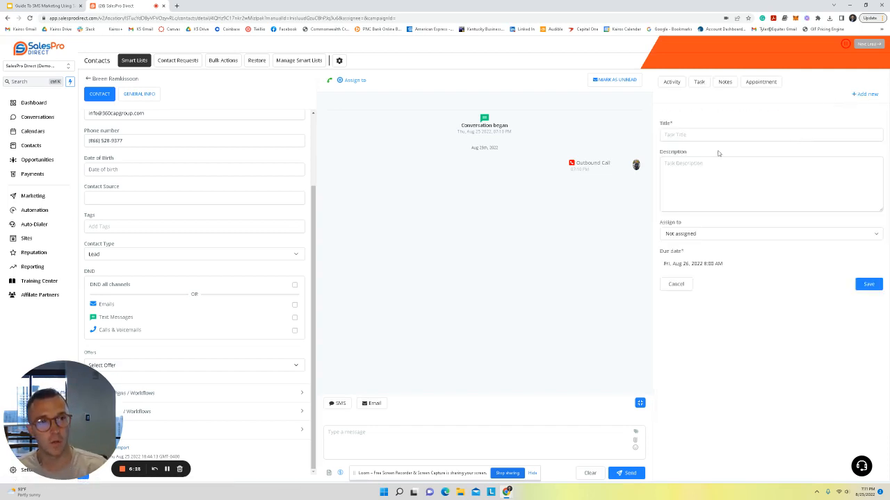
left_click(704, 135)
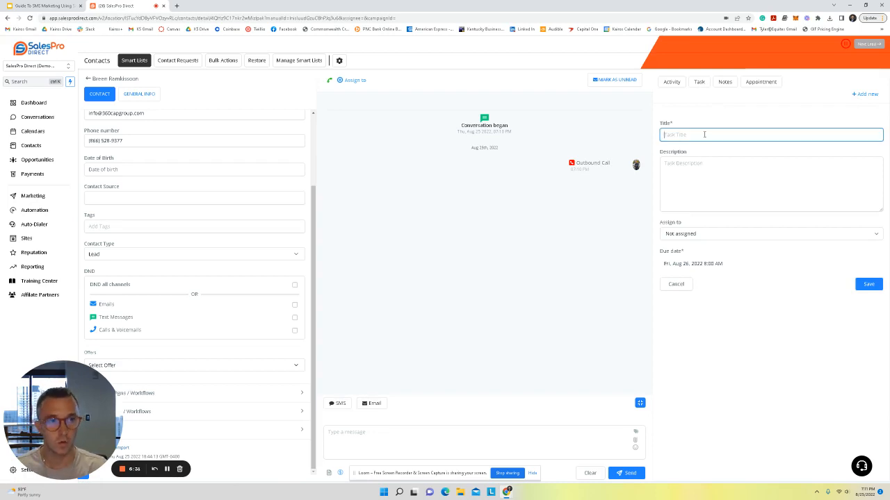
type("call back")
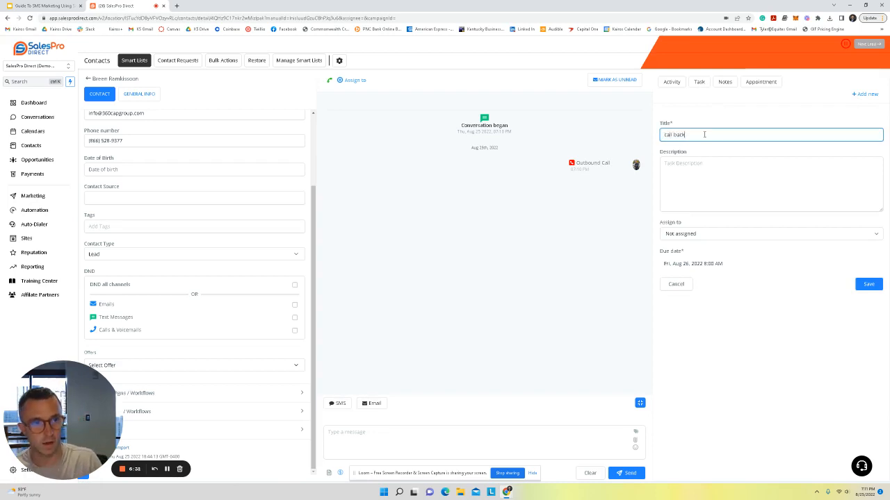
type(" in two weeks")
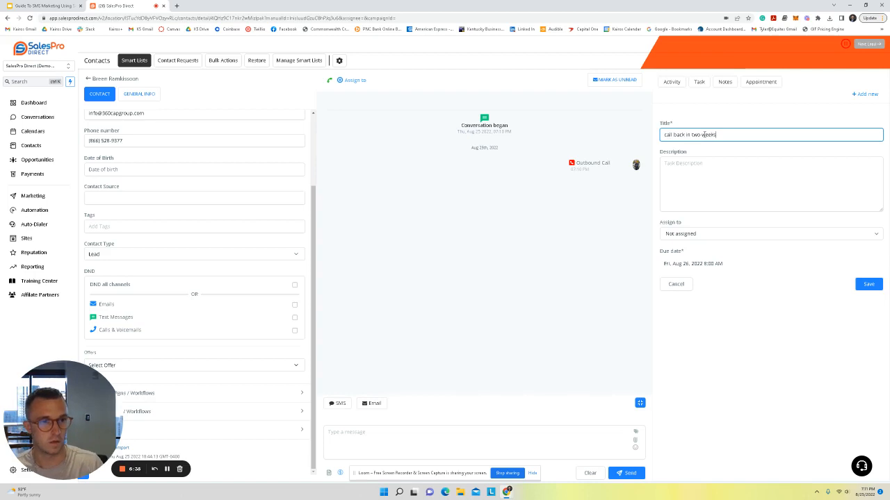
left_click(696, 234)
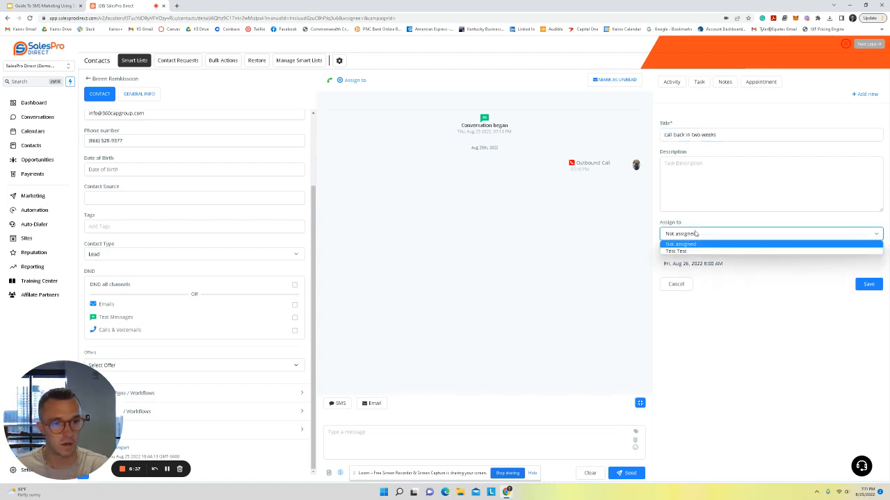
left_click(695, 244)
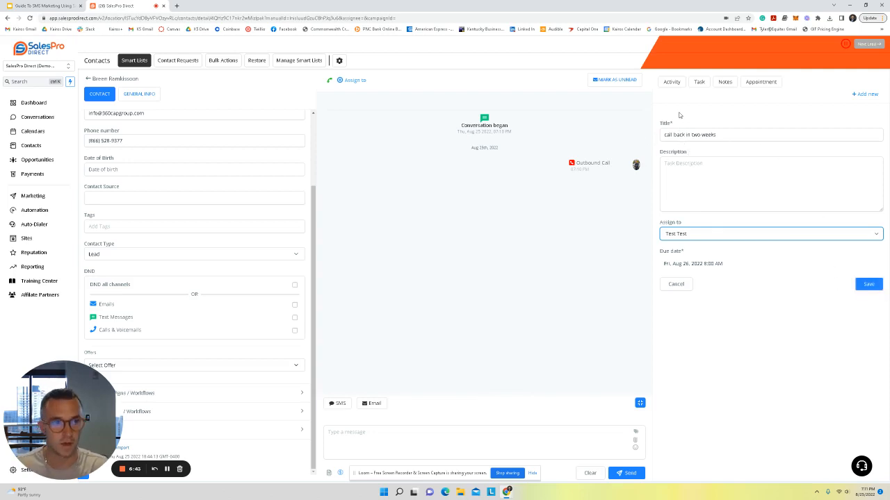
Step: Check the contact's appointments and activity, and look through the contact's detail fields and do-not-disturb options
left_click(766, 85)
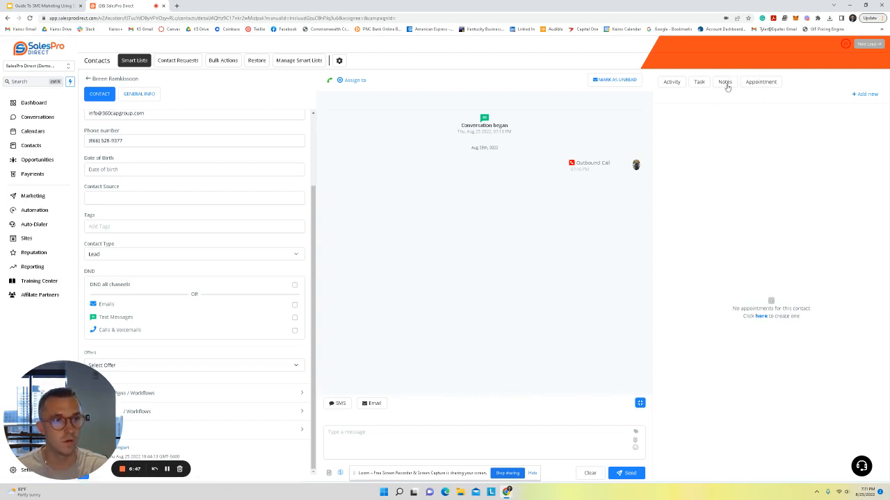
left_click(672, 82)
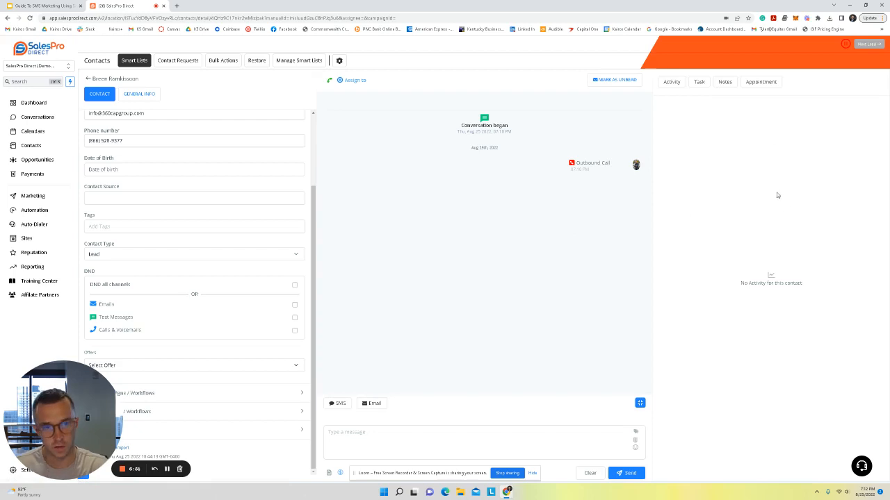
scroll(160, 282, "up", 3)
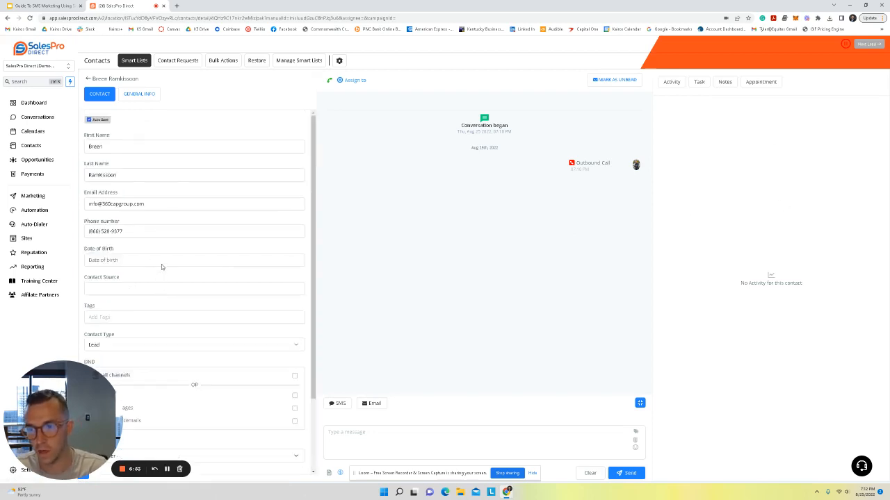
scroll(160, 266, "down", 3)
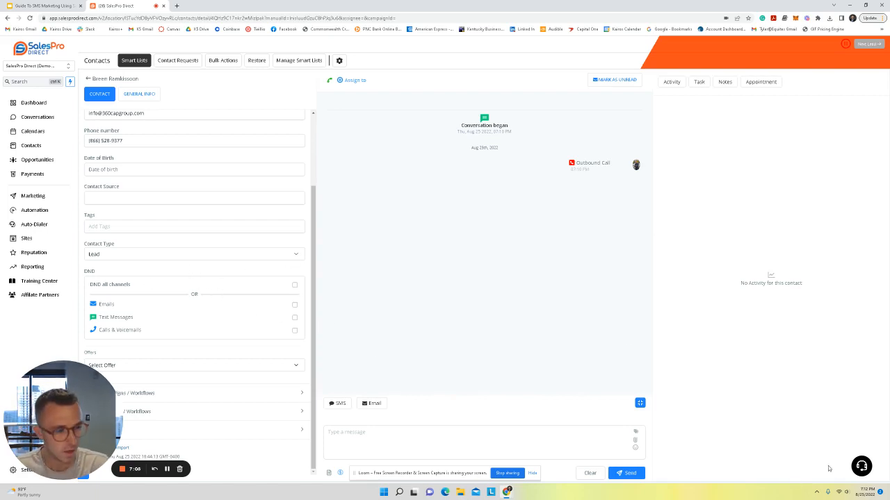
Step: Open the support chat to view the help options and existing conversations
left_click(861, 465)
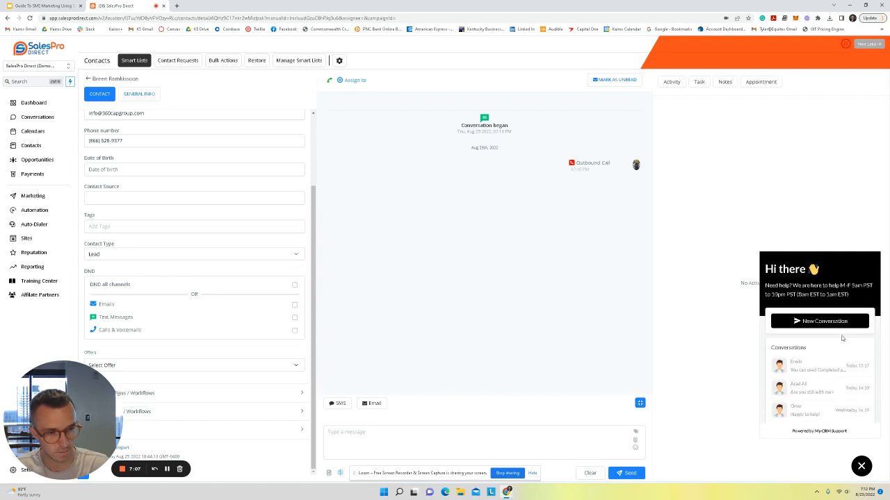